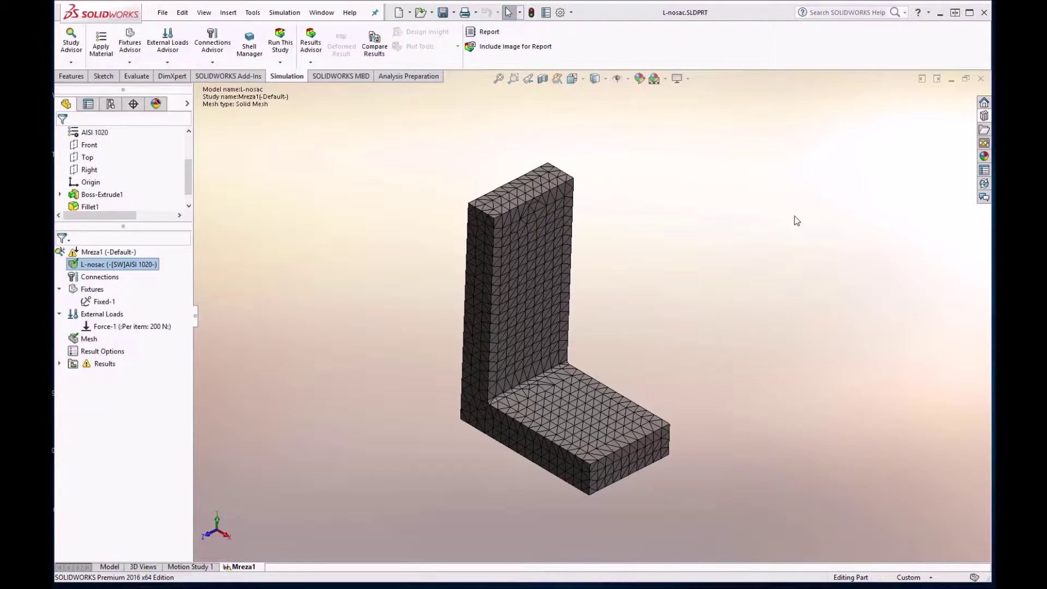
# Bring up the context menu of the Mesh item in study Mreza1's tree
pyautogui.rightClick(87, 338)
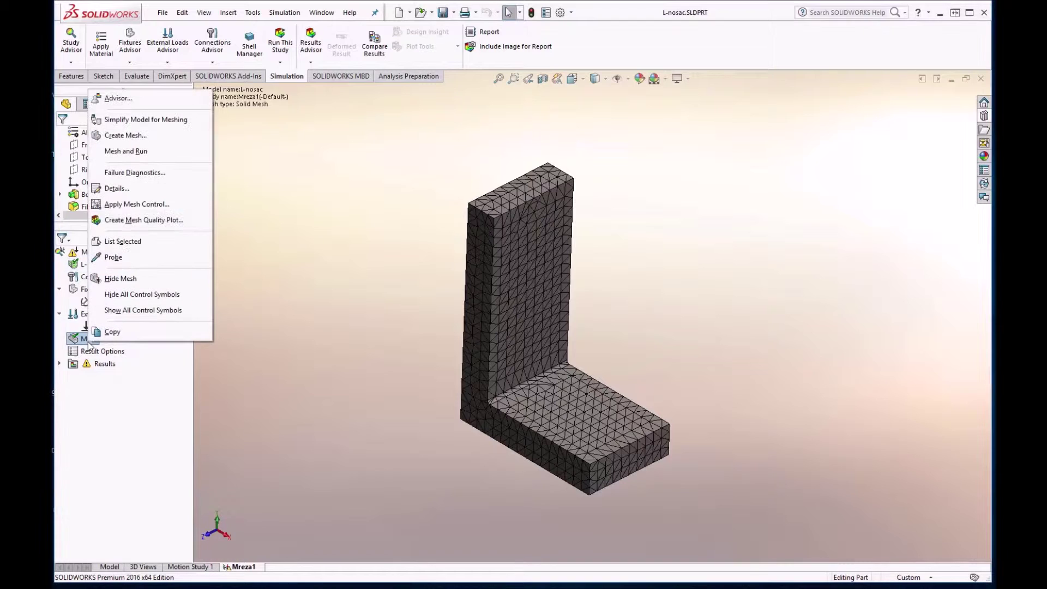
# Choose Create Mesh to show the current standard mesh: 3.20884643 mm elements, 0.16044232 mm tolerance
pyautogui.click(145, 136)
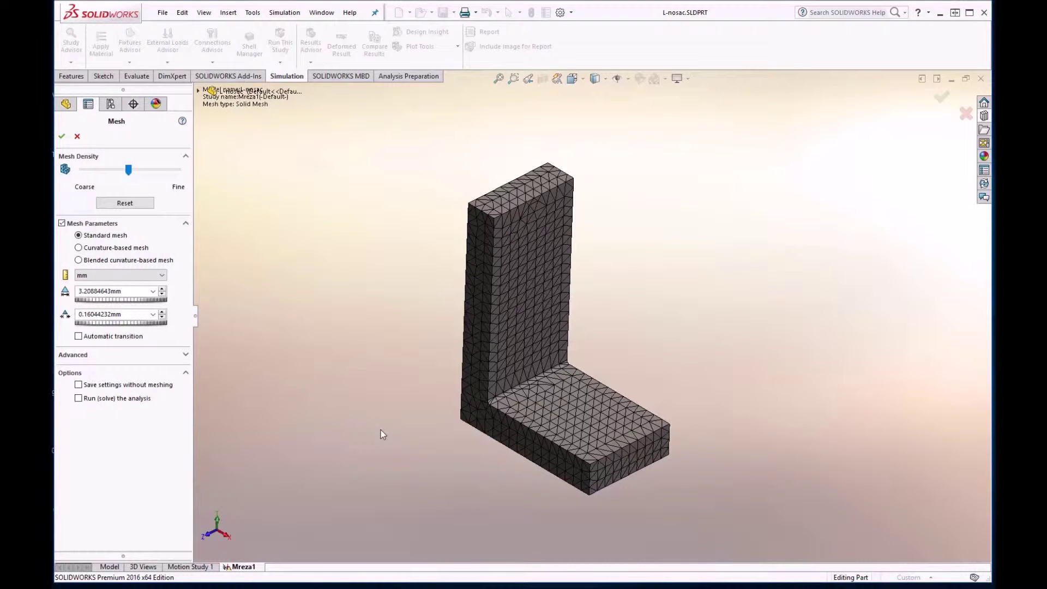
# Generate a curvature-based mesh with 6.41769286 mm maximum and 1.28353857 mm minimum element size
pyautogui.click(79, 247)
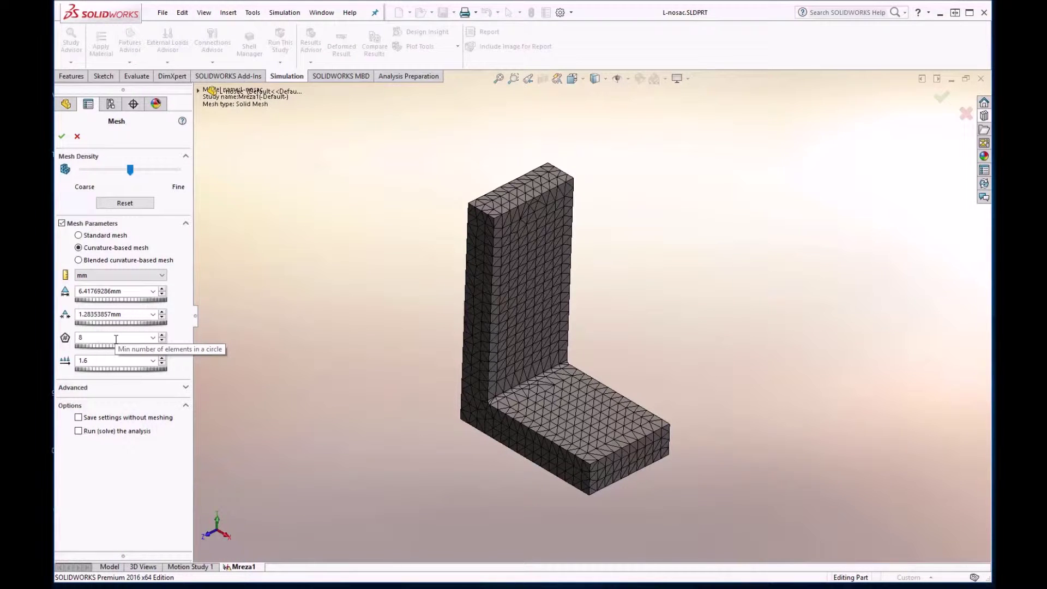
pyautogui.scroll(-3, 495, 404)
pyautogui.scroll(-2, 495, 382)
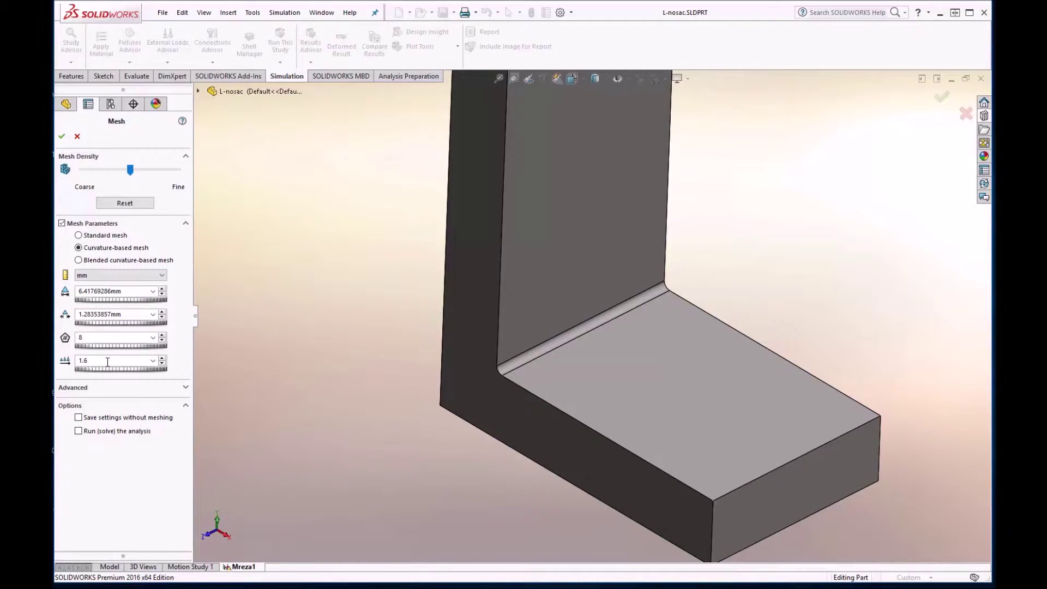
pyautogui.scroll(3, 404, 237)
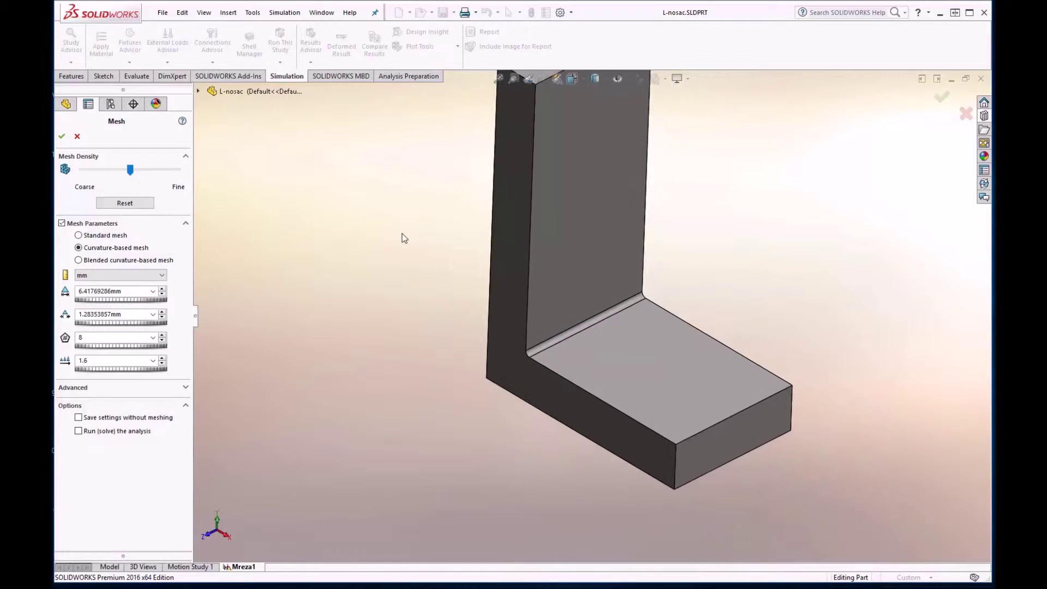
pyautogui.scroll(2, 403, 238)
pyautogui.scroll(1, 676, 183)
pyautogui.scroll(-2, 676, 183)
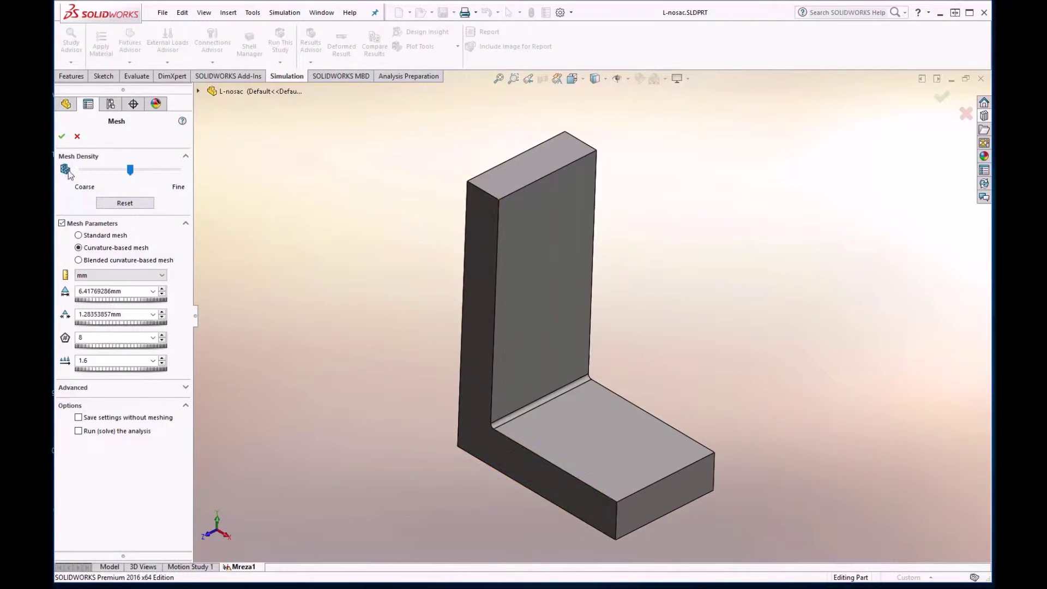
pyautogui.click(62, 137)
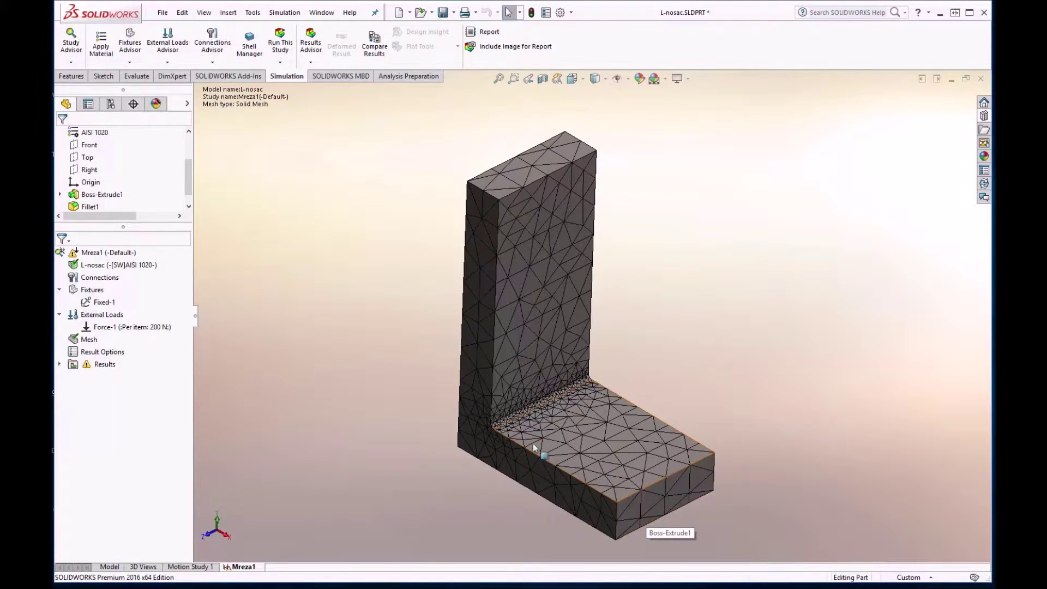
# Zoom in on the inner fillet to inspect the finer curvature-based elements
pyautogui.scroll(-2, 501, 416)
pyautogui.scroll(-3, 509, 415)
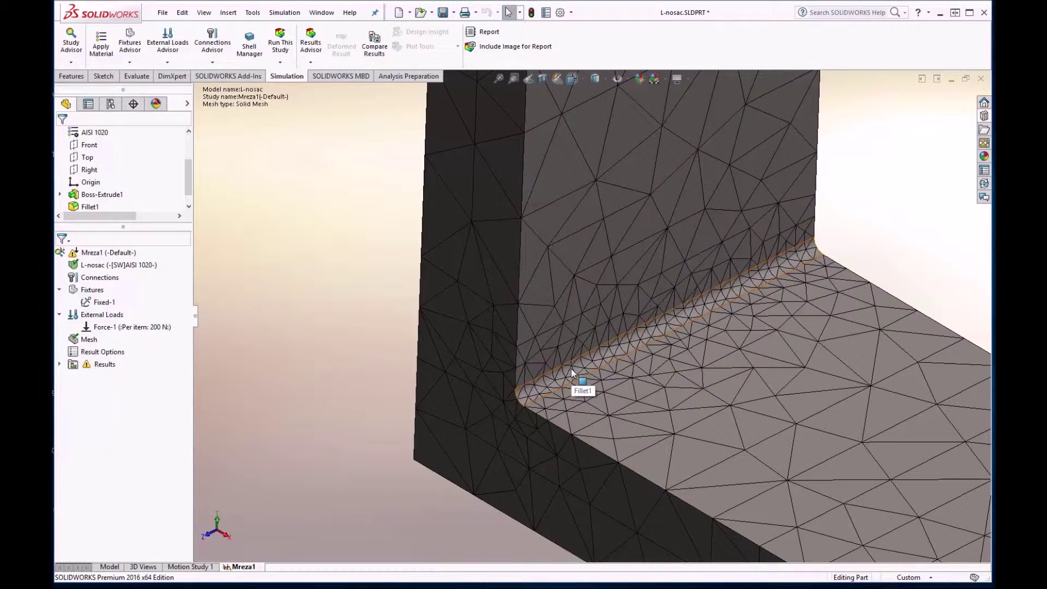
pyautogui.scroll(-2, 572, 373)
pyautogui.scroll(-2, 574, 365)
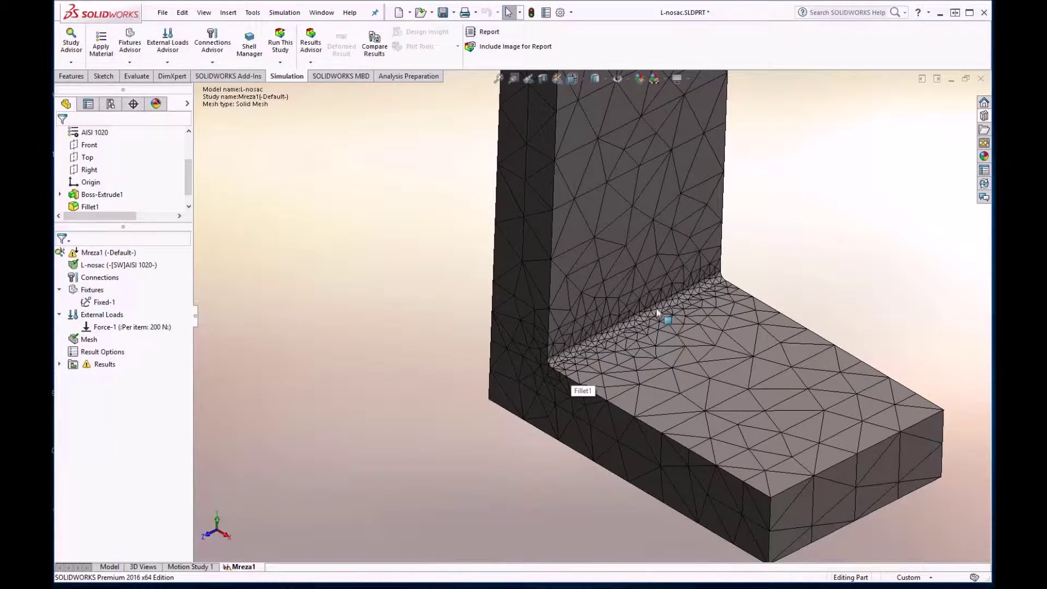
pyautogui.scroll(-2, 793, 182)
pyautogui.scroll(-2, 786, 183)
pyautogui.scroll(-1, 763, 171)
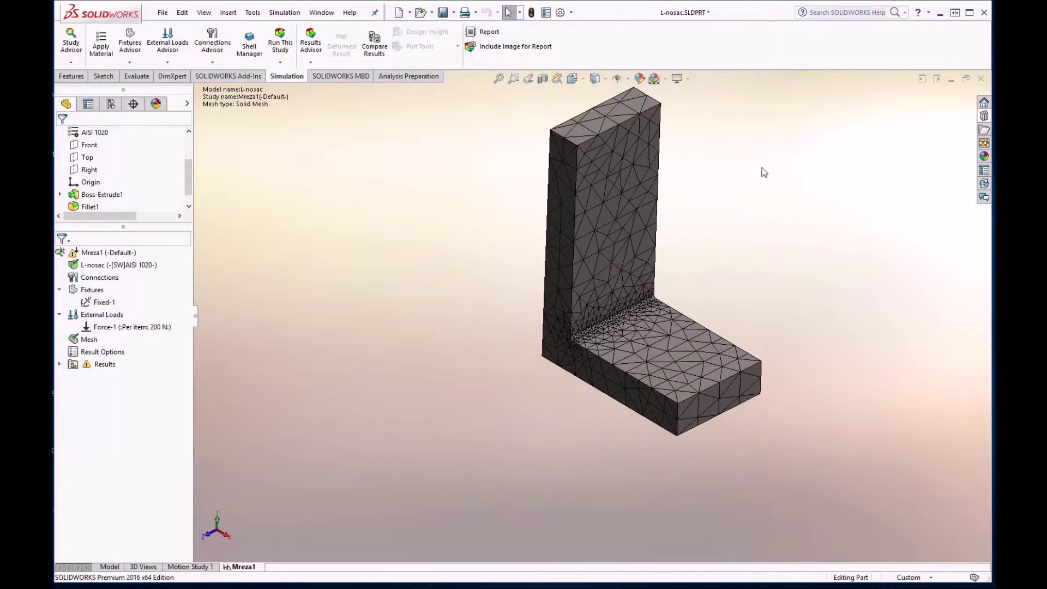
pyautogui.scroll(-2, 760, 161)
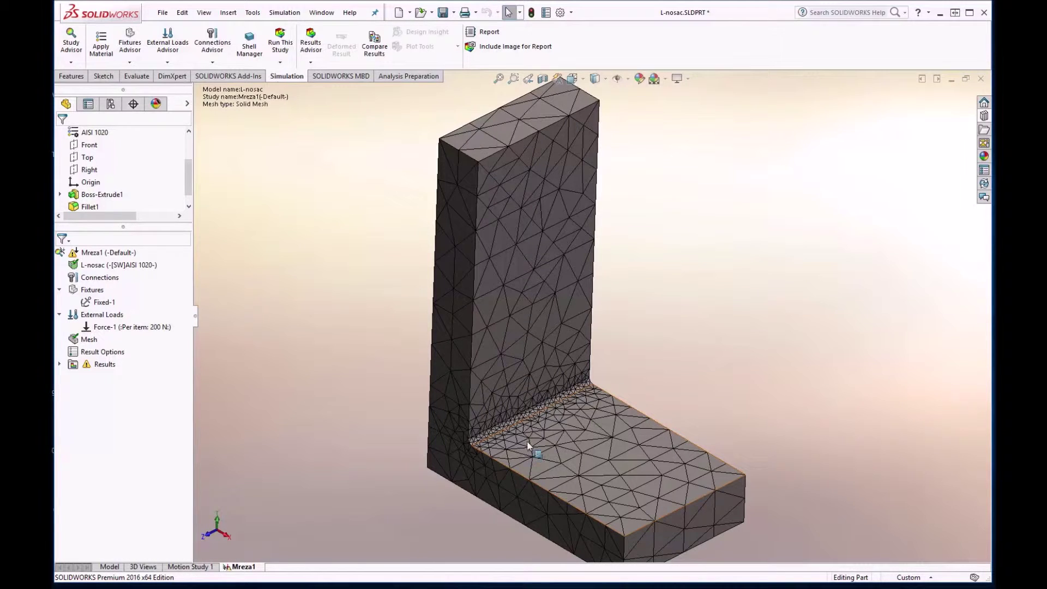
# Start a local mesh control from the Mesh menu, then cancel it unapplied
pyautogui.rightClick(93, 340)
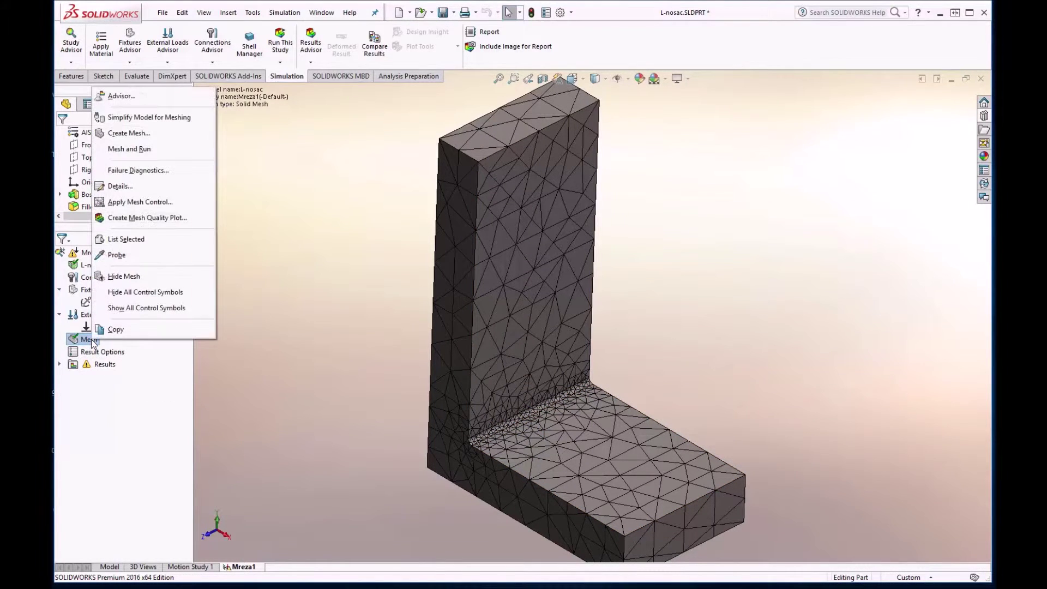
pyautogui.click(143, 202)
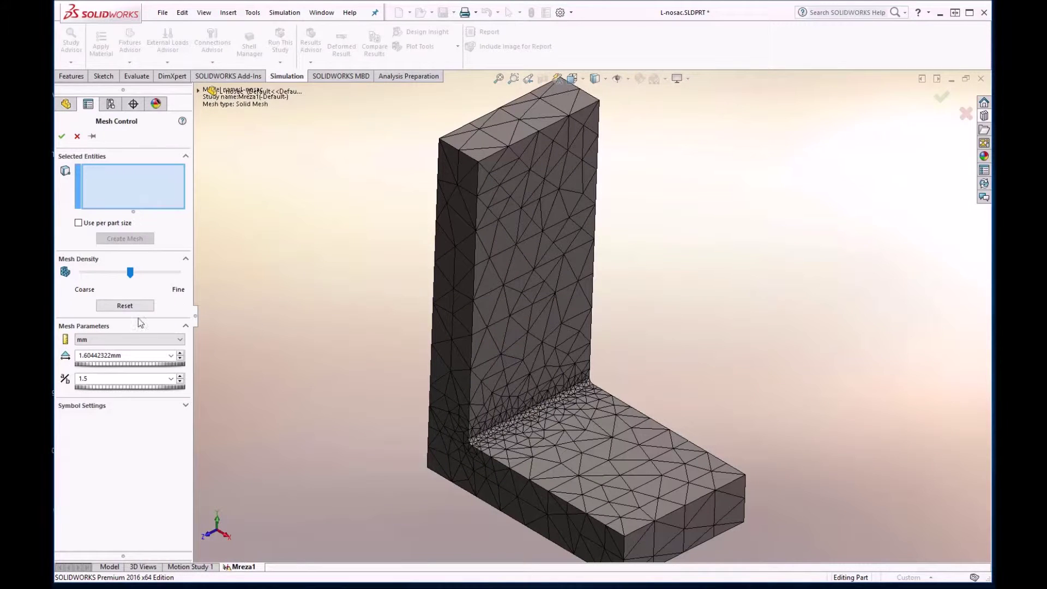
pyautogui.click(77, 137)
# Remesh curvature-based with 10.00 mm maximum and 1.00 mm minimum element size
pyautogui.rightClick(89, 340)
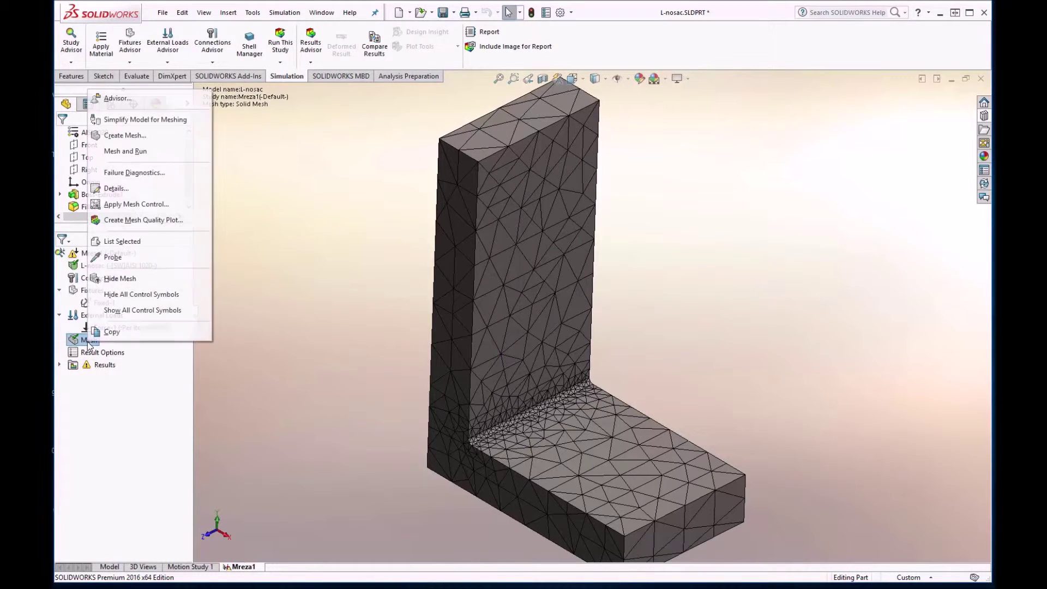
pyautogui.click(136, 136)
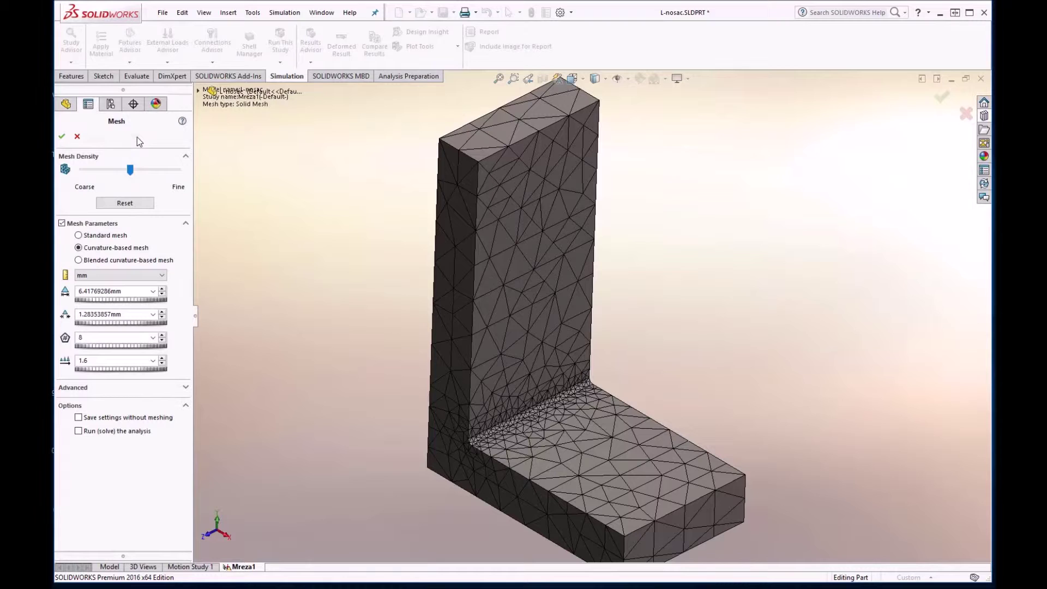
pyautogui.doubleClick(130, 292)
pyautogui.write('10')
pyautogui.click(139, 314)
pyautogui.doubleClick(121, 315)
pyautogui.press('Down')
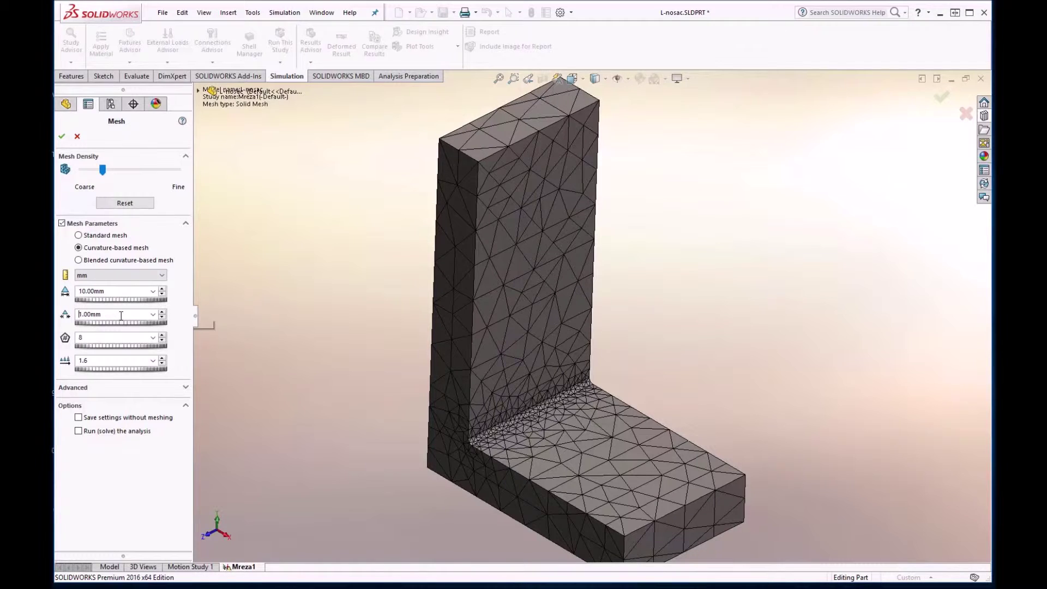
pyautogui.click(62, 136)
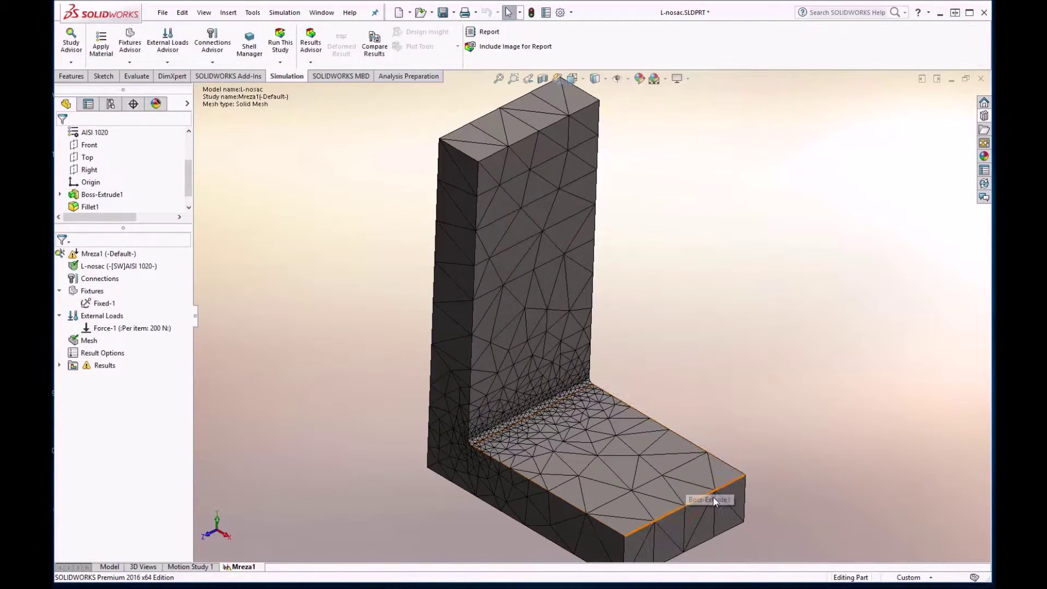
# Zoom around the fillet to inspect the coarser mesh, then bring up the Mesh menu
pyautogui.scroll(3, 714, 496)
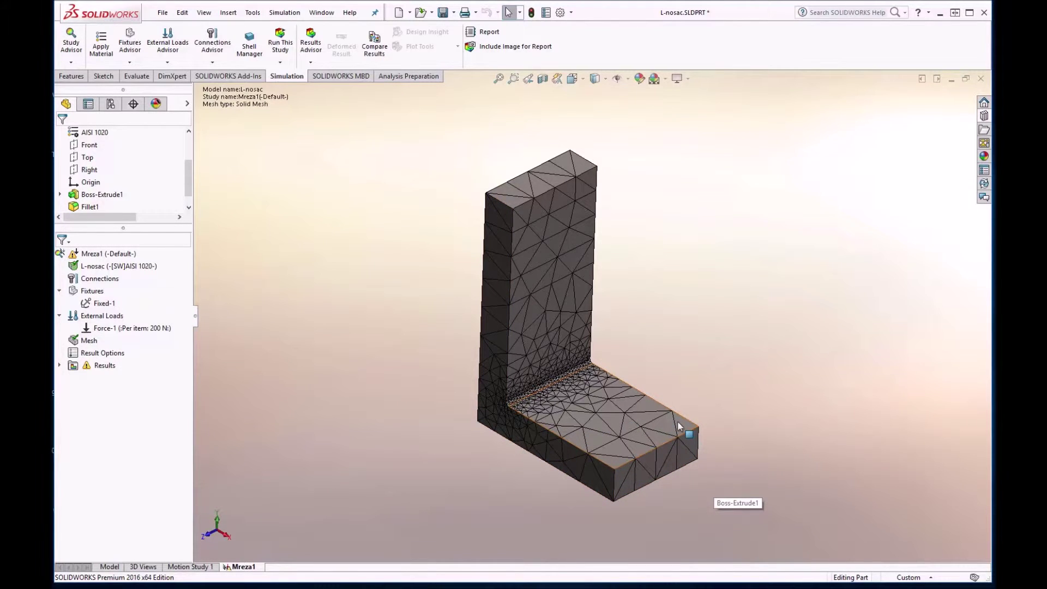
pyautogui.scroll(-2, 635, 431)
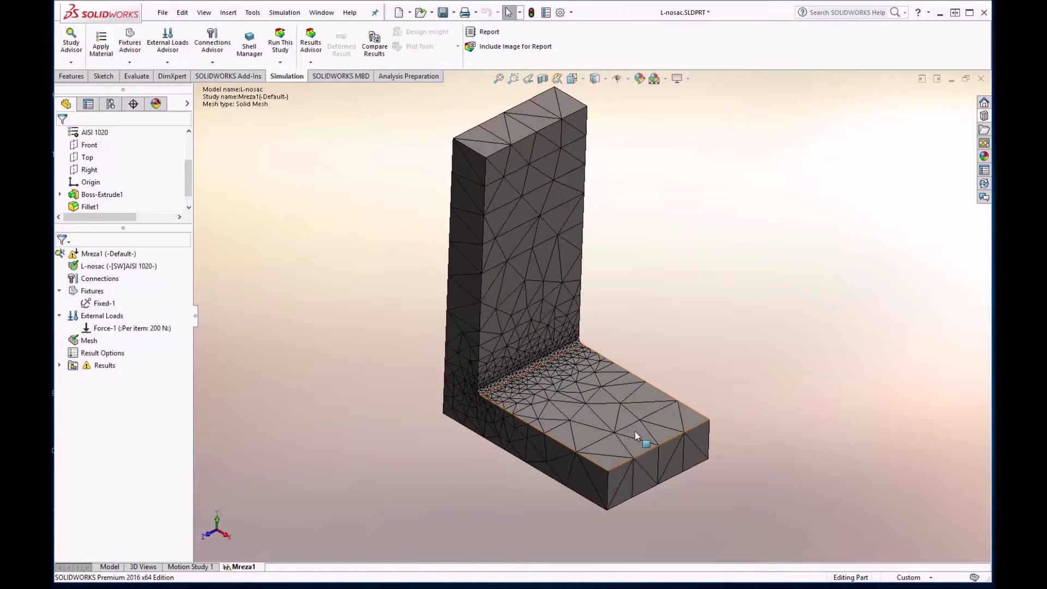
pyautogui.scroll(-3, 517, 377)
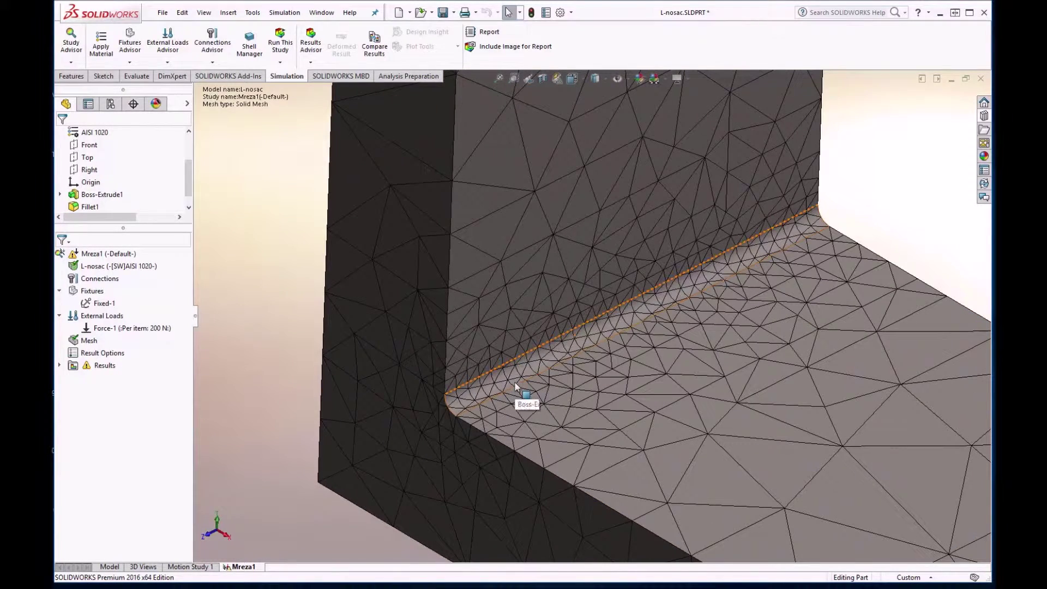
pyautogui.scroll(3, 519, 385)
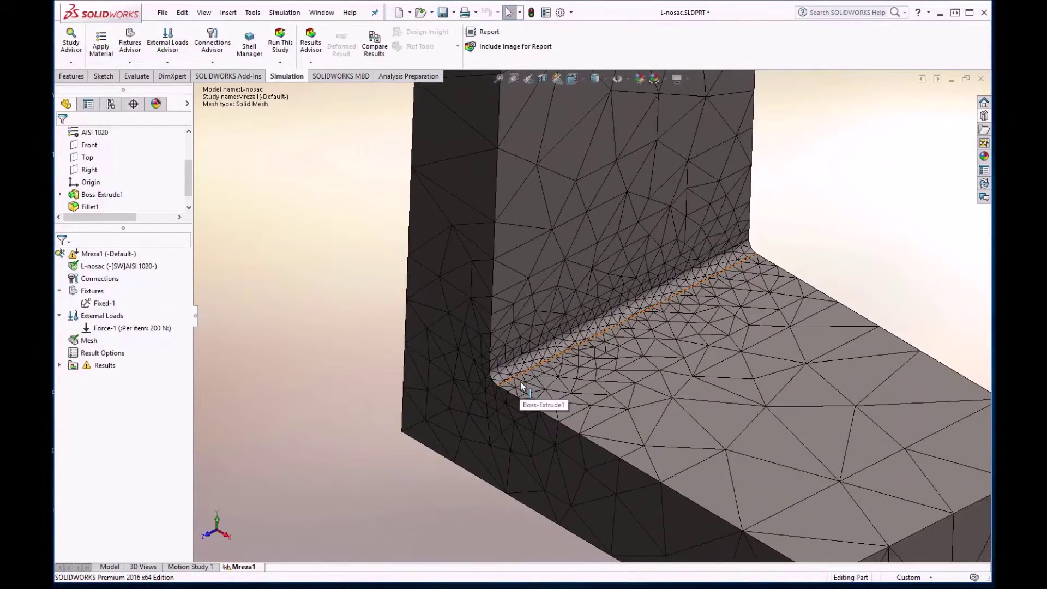
pyautogui.scroll(2, 519, 385)
pyautogui.scroll(2, 823, 229)
pyautogui.scroll(1, 805, 185)
pyautogui.scroll(-1, 803, 185)
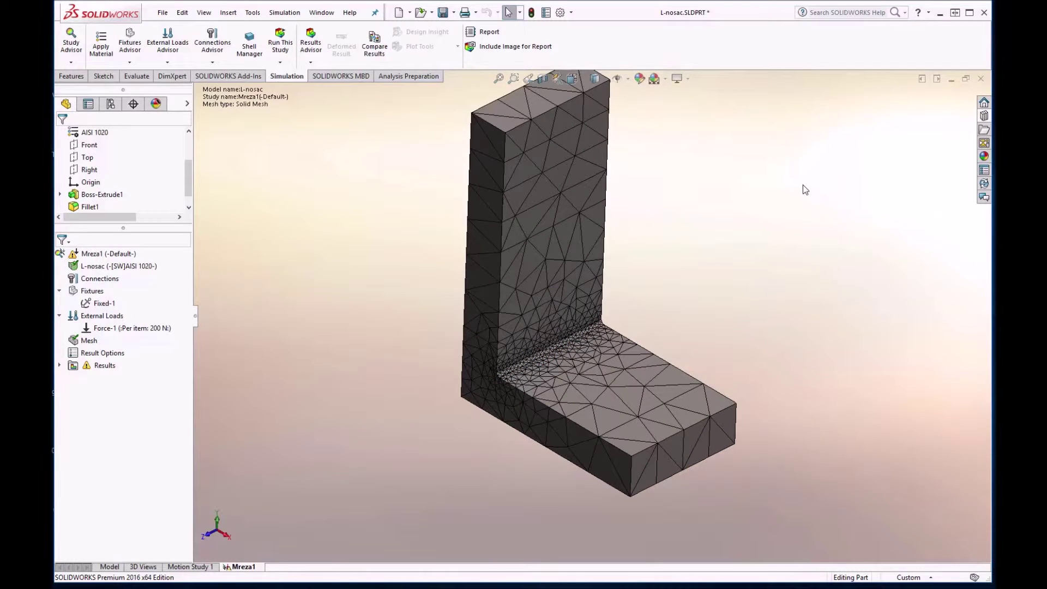
pyautogui.rightClick(90, 340)
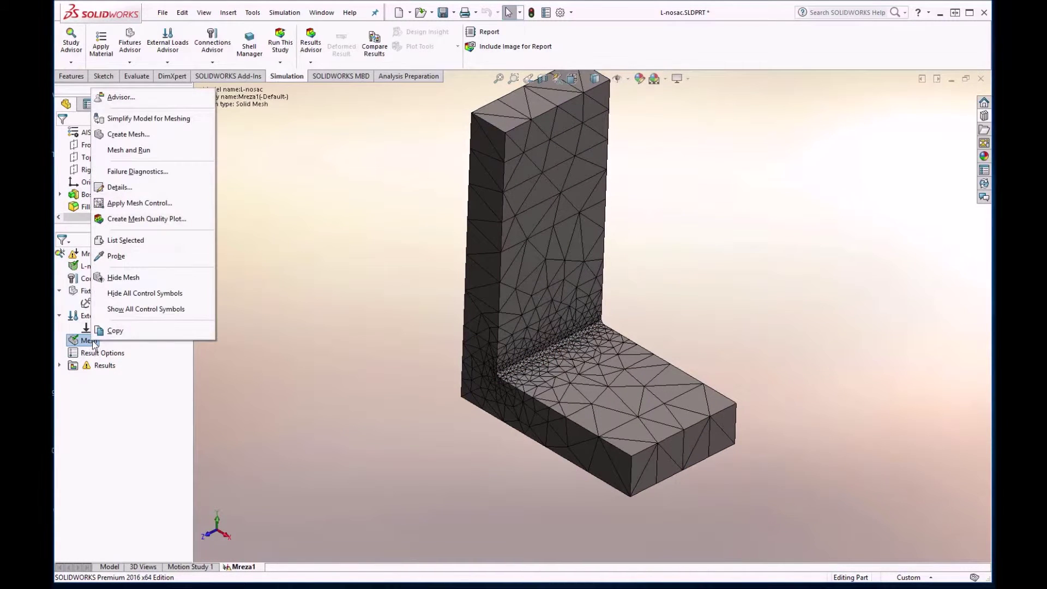
# Remesh with a 0.5 mm minimum element size and 16 elements per circle
pyautogui.click(129, 134)
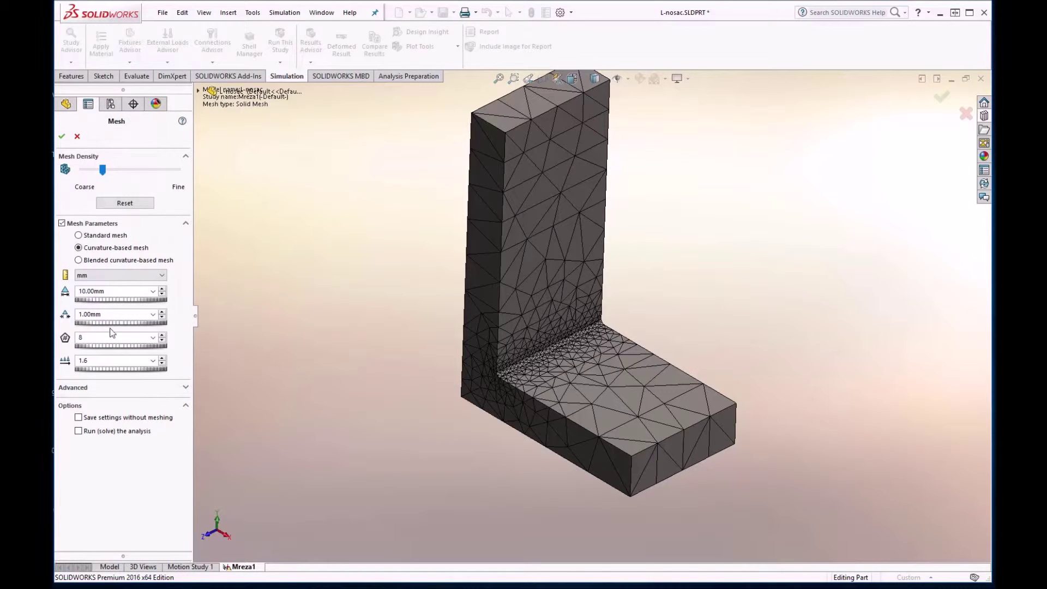
pyautogui.doubleClick(115, 312)
pyautogui.write('0.5')
pyautogui.doubleClick(99, 337)
pyautogui.write('16')
pyautogui.click(63, 137)
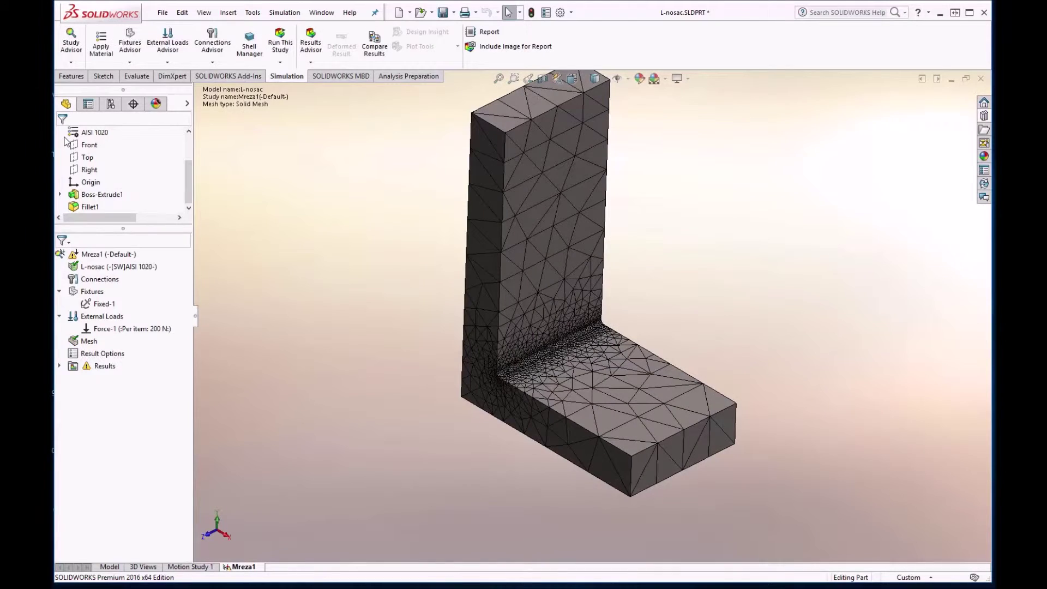
pyautogui.scroll(-2, 536, 364)
pyautogui.scroll(-3, 533, 360)
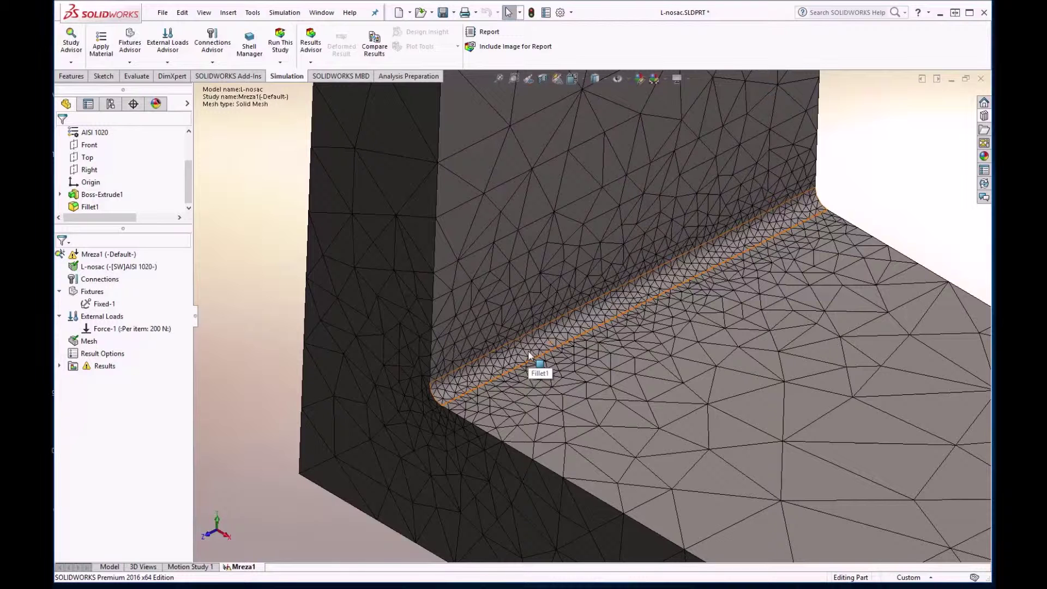
pyautogui.scroll(2, 533, 360)
pyautogui.scroll(3, 537, 357)
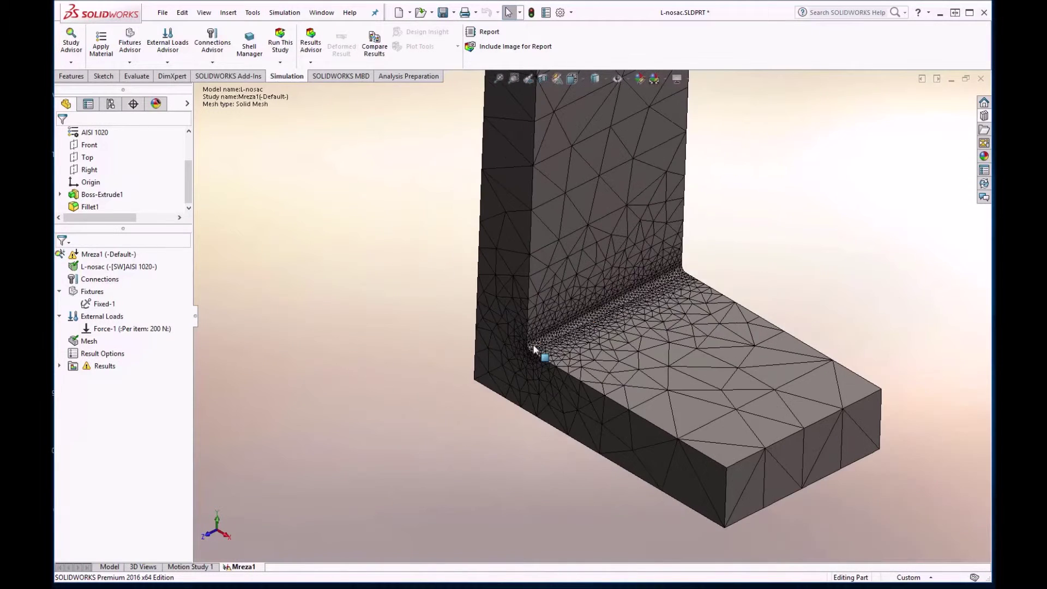
pyautogui.scroll(2, 538, 355)
pyautogui.scroll(1, 717, 196)
pyautogui.scroll(-2, 726, 160)
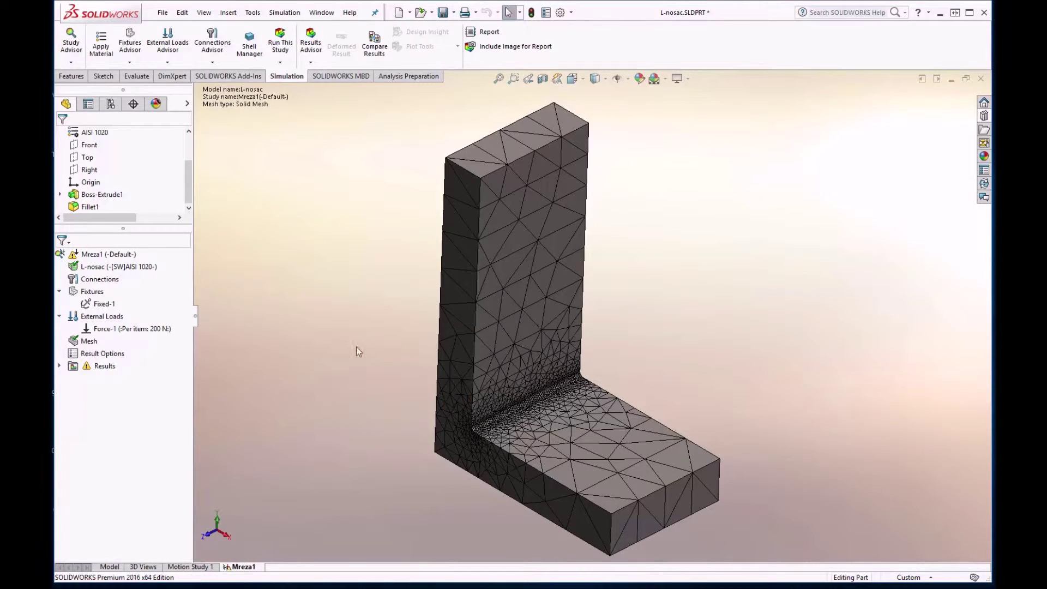
# In the mesh settings, try blended curvature-based, then settle on standard mesh (3.20884643 mm, 0.16044232 mm tolerance)
pyautogui.rightClick(95, 342)
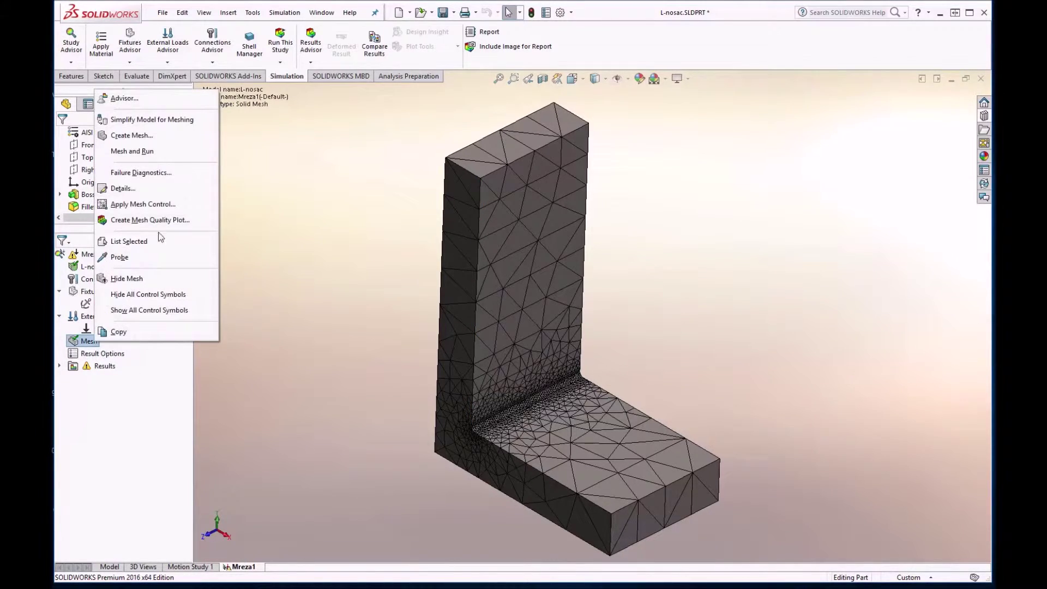
pyautogui.click(157, 136)
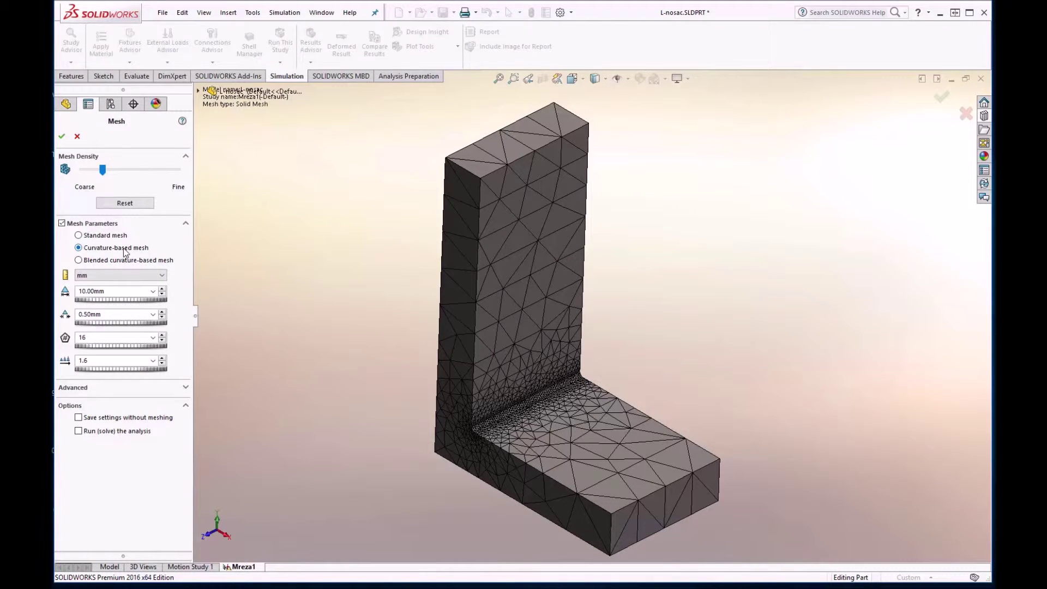
pyautogui.click(79, 260)
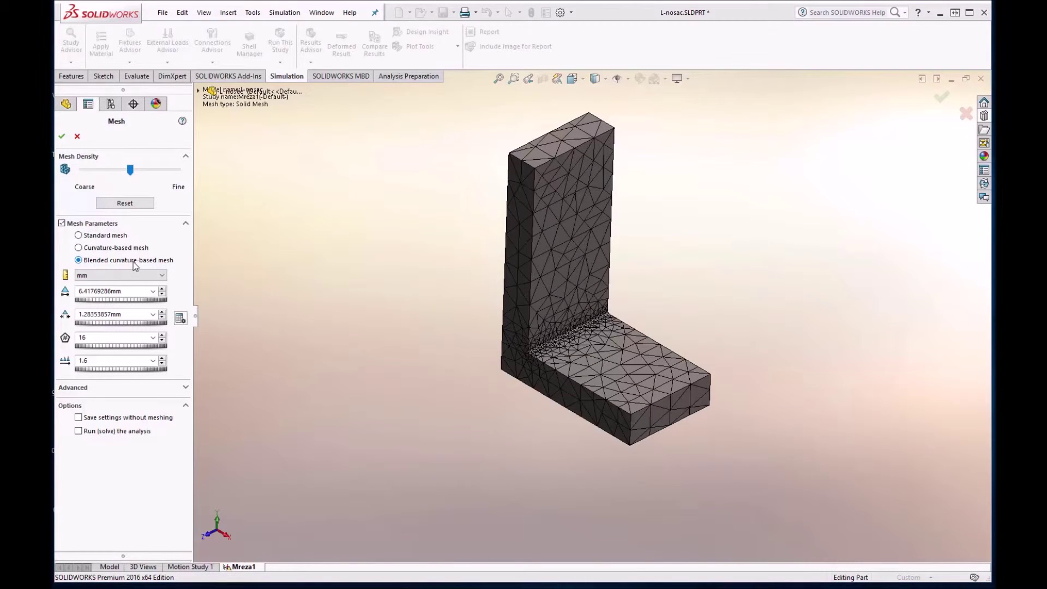
pyautogui.click(113, 236)
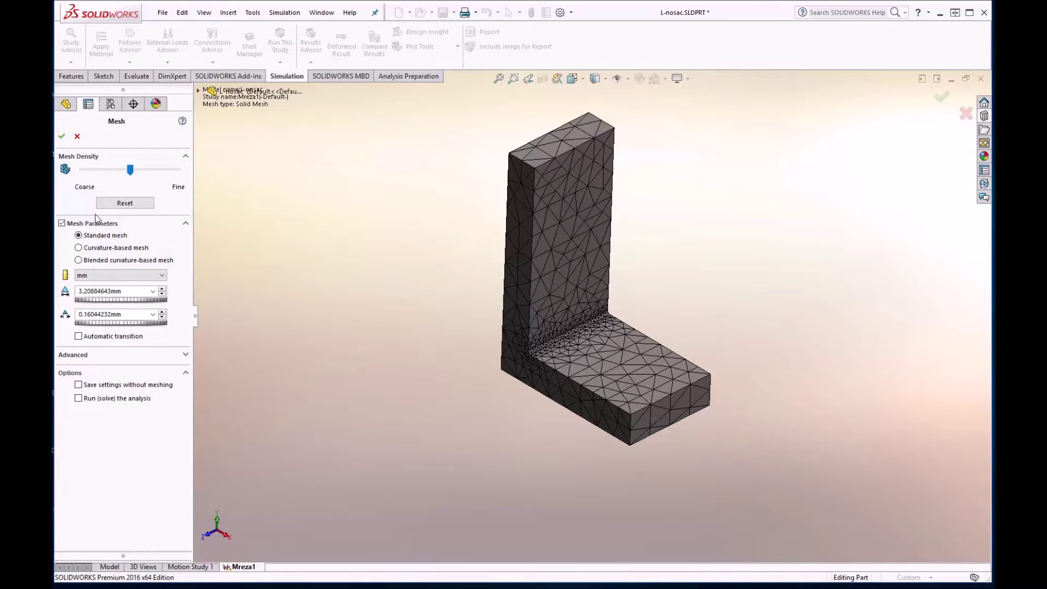
# Generate the standard mesh and check Mesh Details: 10682 nodes, 6582 elements, max aspect ratio 5.303
pyautogui.click(62, 137)
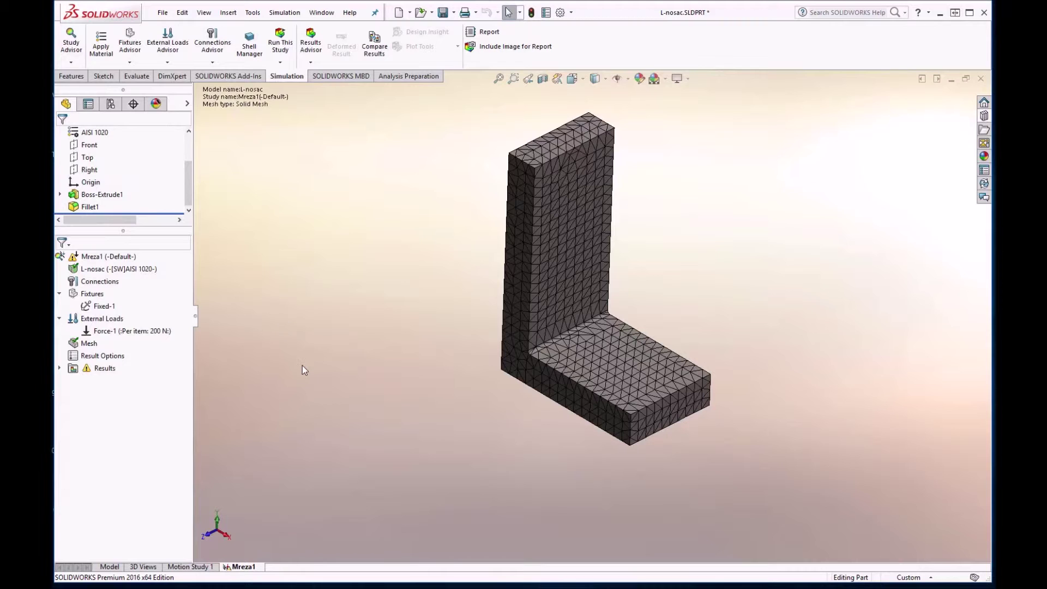
pyautogui.rightClick(96, 350)
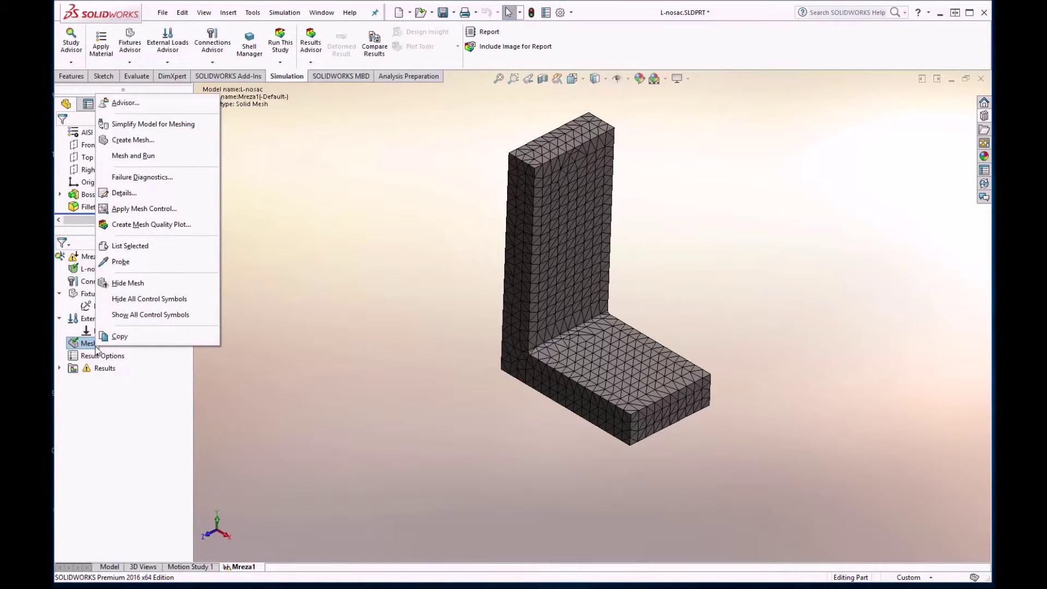
pyautogui.click(147, 197)
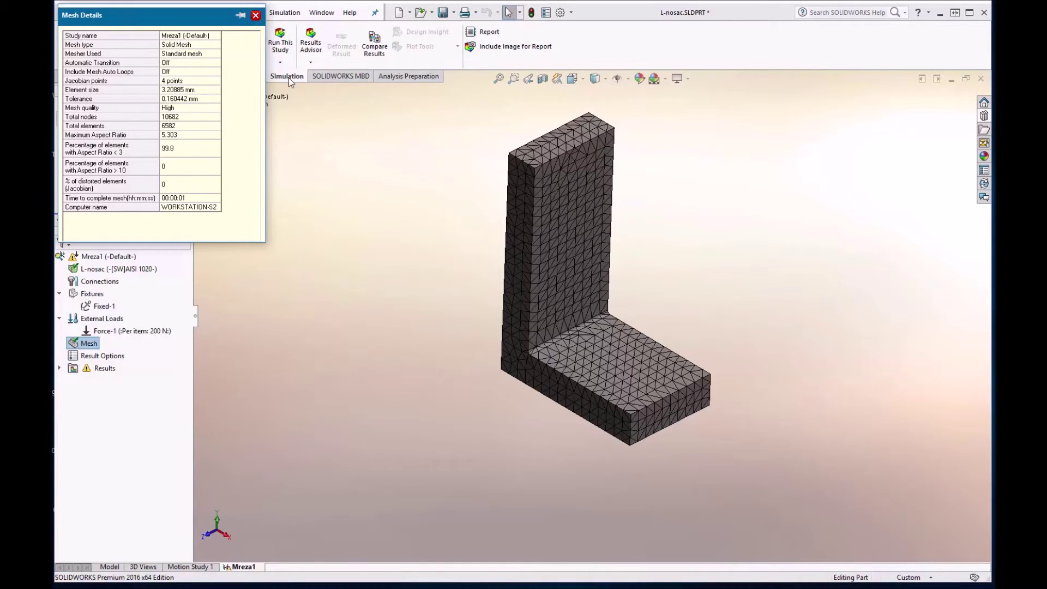
pyautogui.click(255, 15)
pyautogui.scroll(-2, 614, 329)
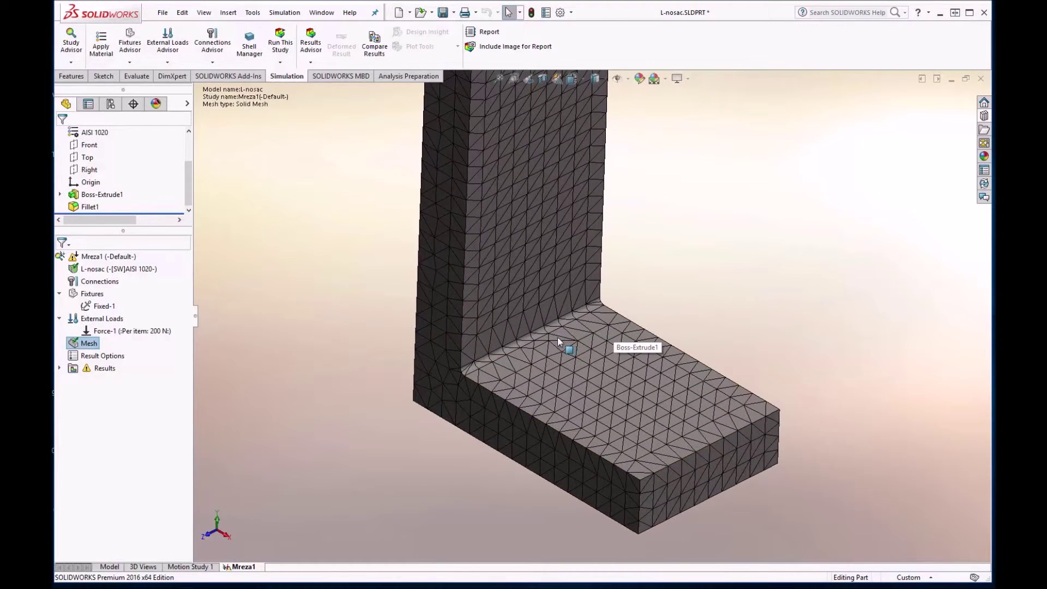
pyautogui.scroll(-2, 562, 343)
pyautogui.scroll(-2, 573, 327)
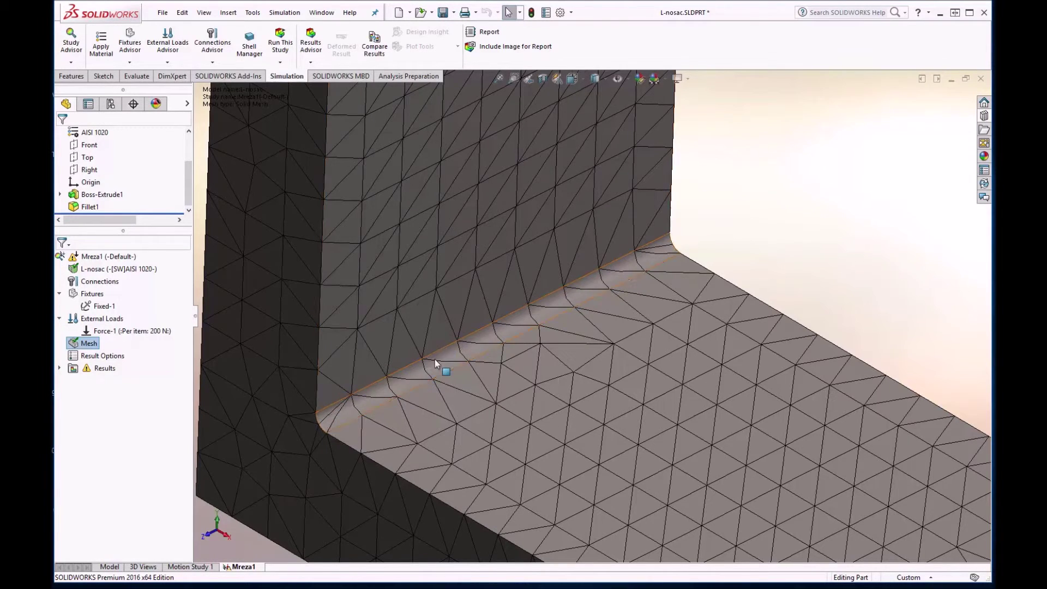
pyautogui.scroll(5, 474, 366)
pyautogui.scroll(4, 578, 305)
pyautogui.scroll(-2, 647, 227)
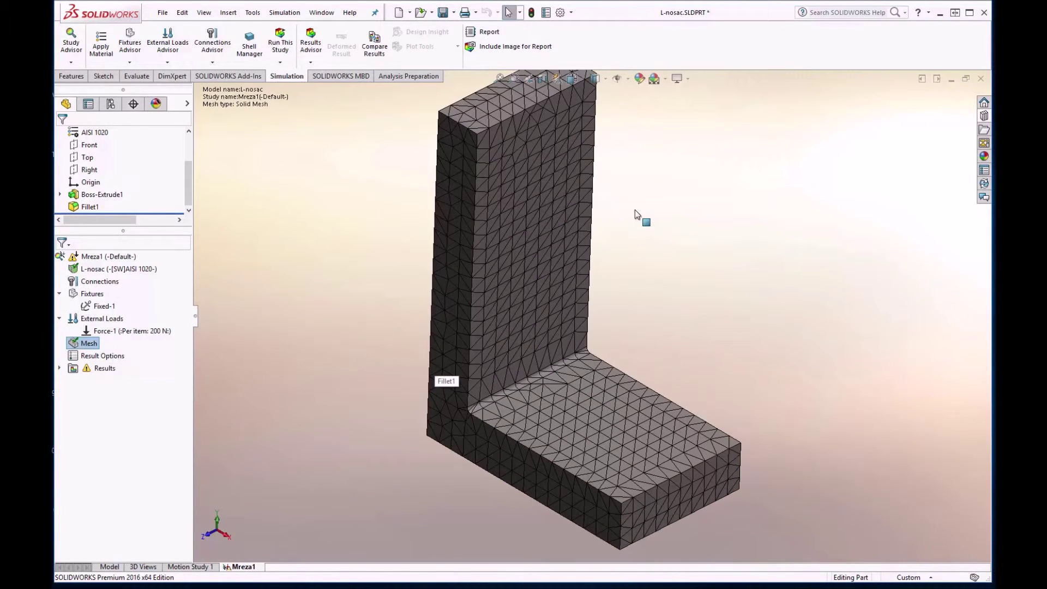
# Remesh curvature-based at 6.41769286 mm max, 1.28353857 mm min, and zoom to the fillet
pyautogui.rightClick(82, 345)
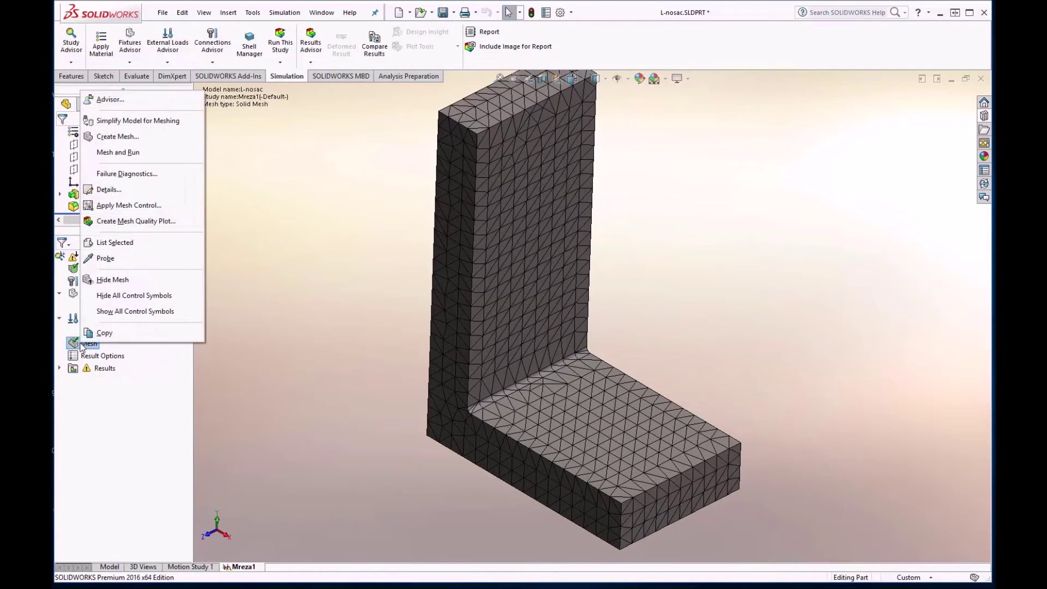
pyautogui.click(129, 138)
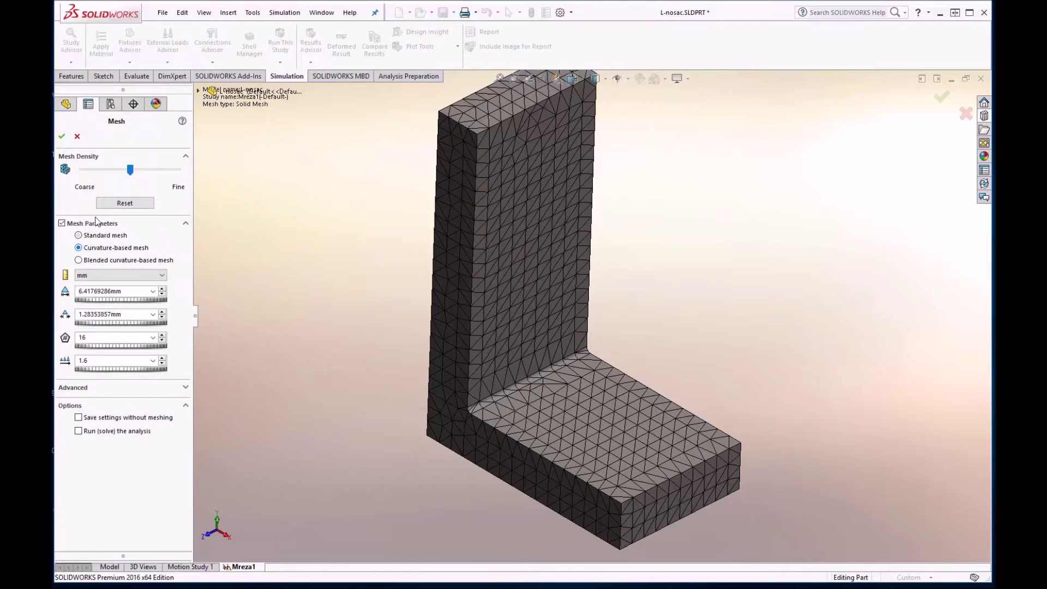
pyautogui.click(61, 136)
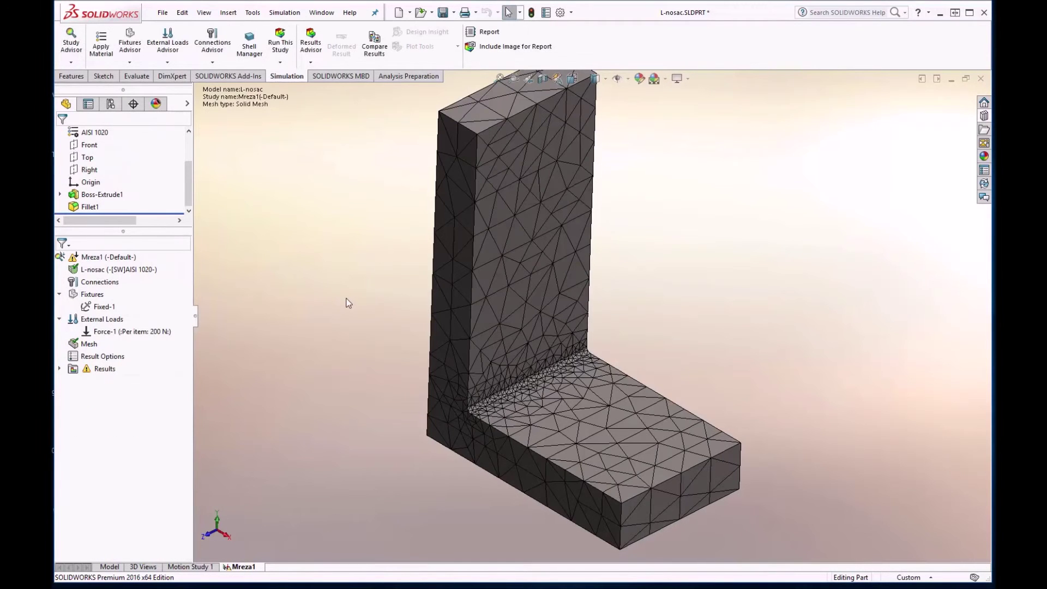
pyautogui.scroll(-4, 542, 369)
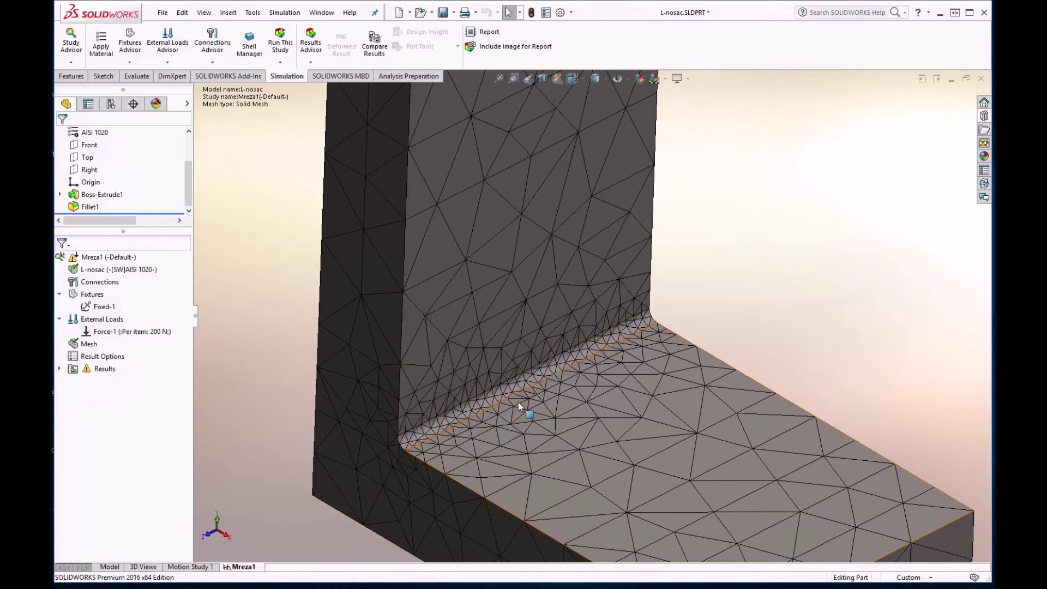
pyautogui.scroll(2, 515, 414)
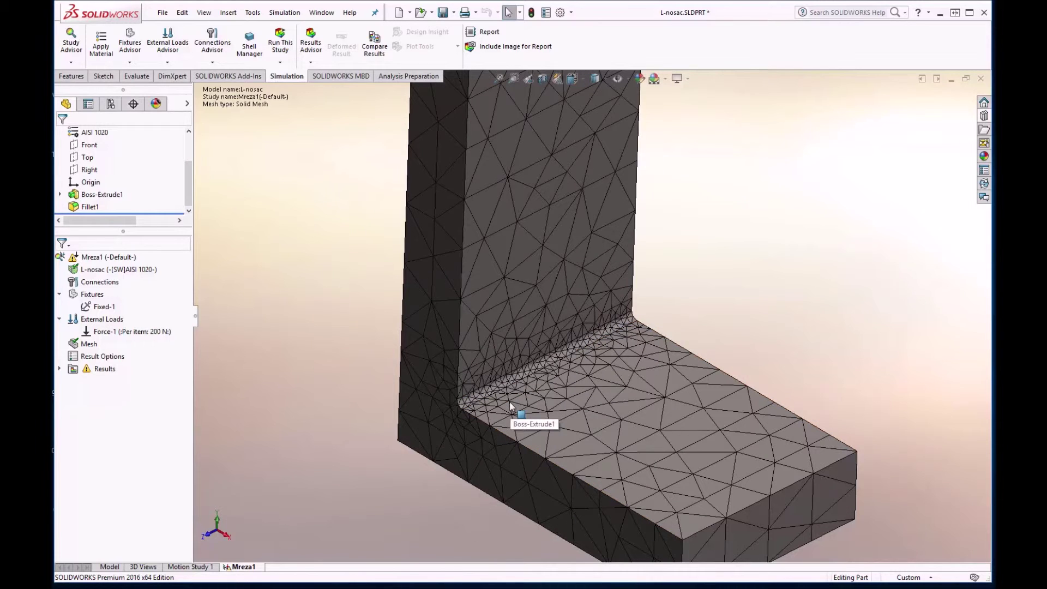
# Review Mesh Details (5654 nodes, 3415 elements, max aspect ratio 3.8524), close it, and zoom to fit
pyautogui.rightClick(80, 344)
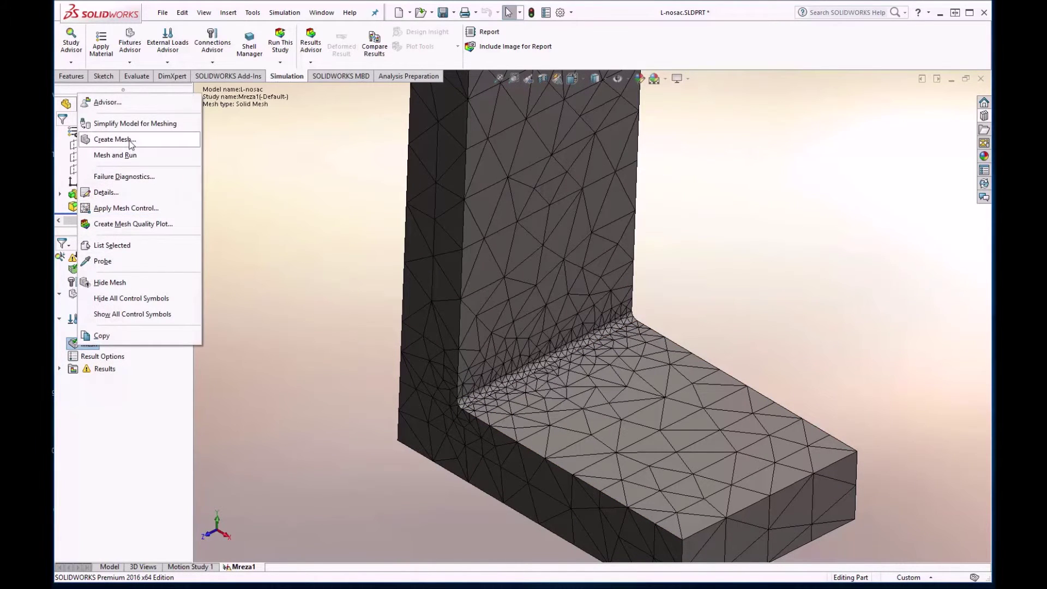
pyautogui.click(134, 193)
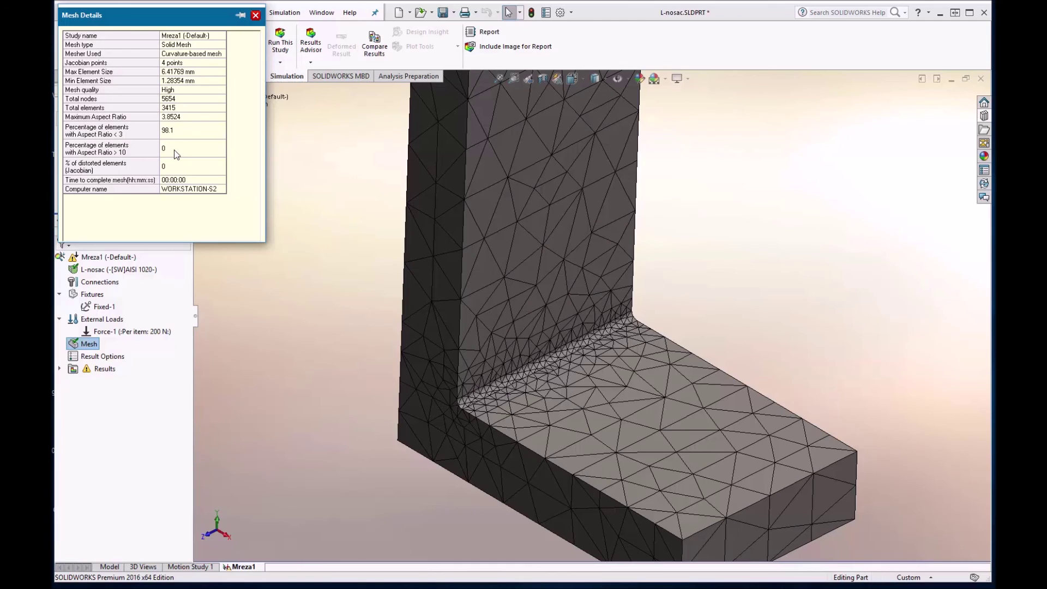
pyautogui.click(255, 15)
pyautogui.press('f')
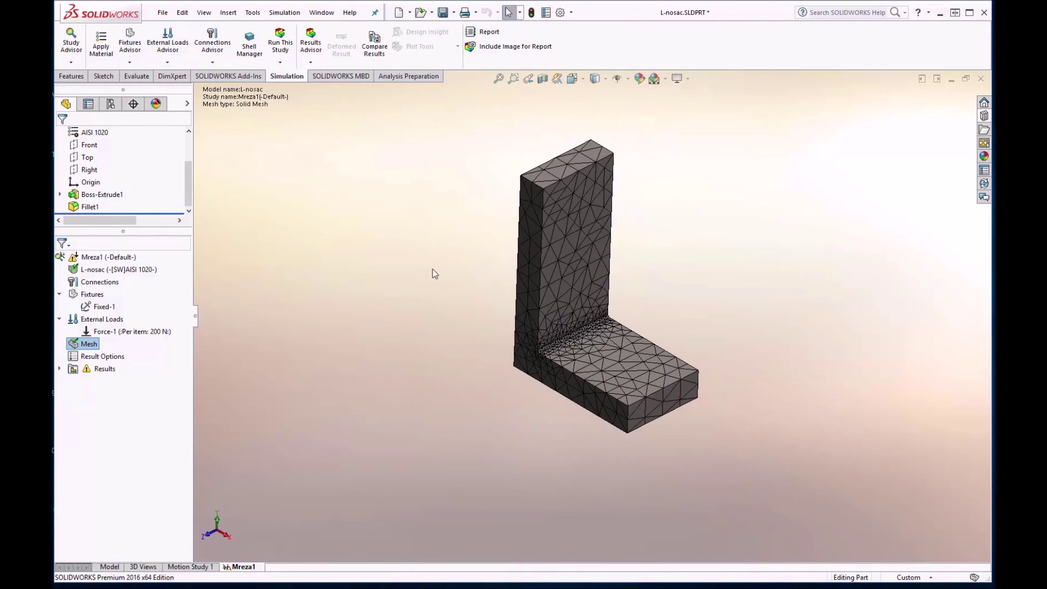